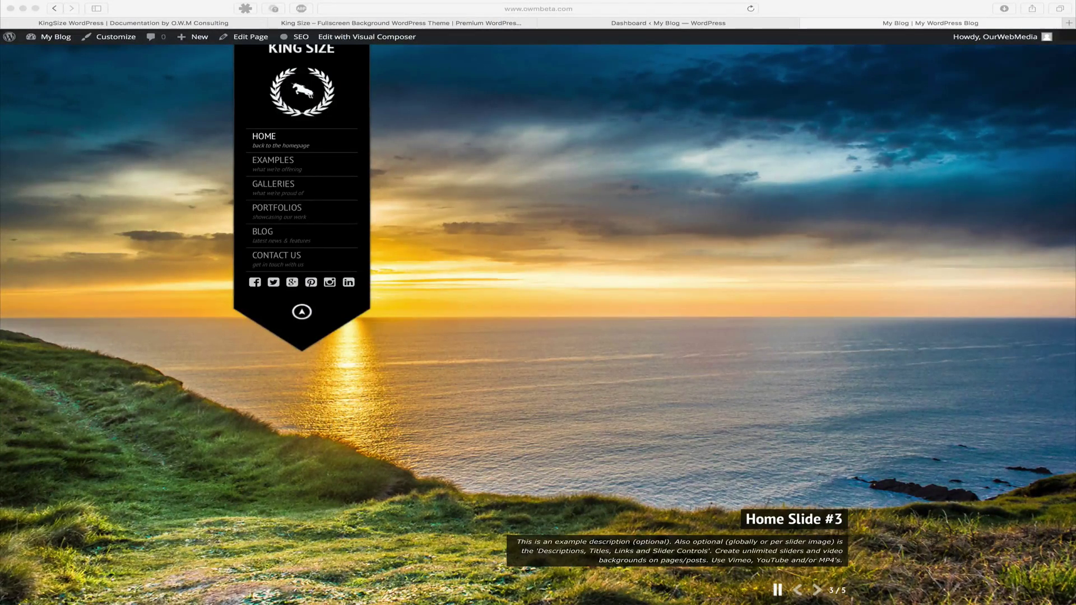
Go to the dashboard and open the KingSize Theme Options under Appearance
click(680, 22)
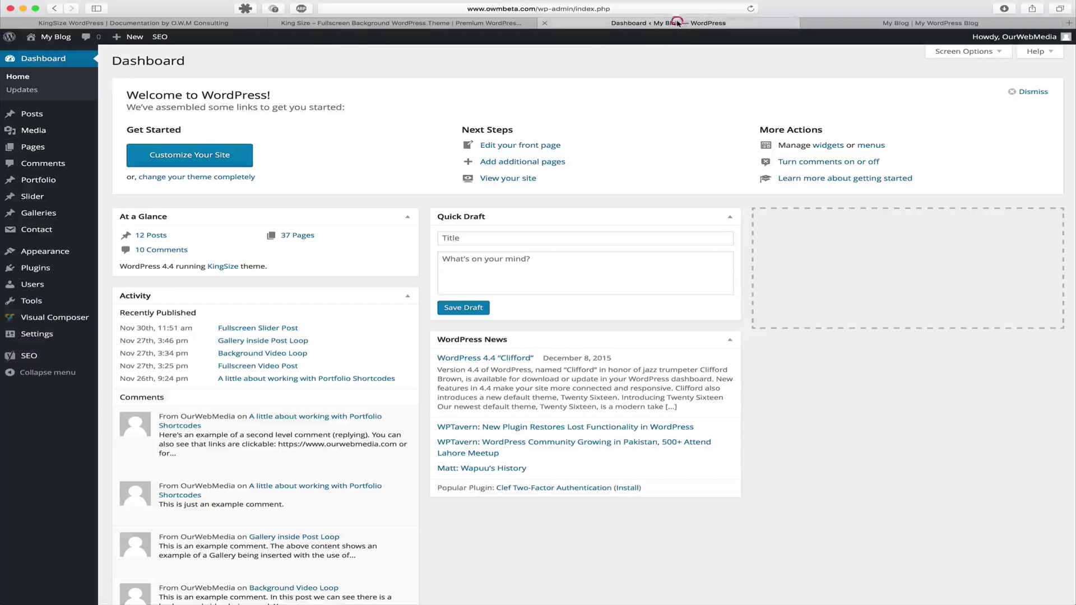
mouse_move(45, 251)
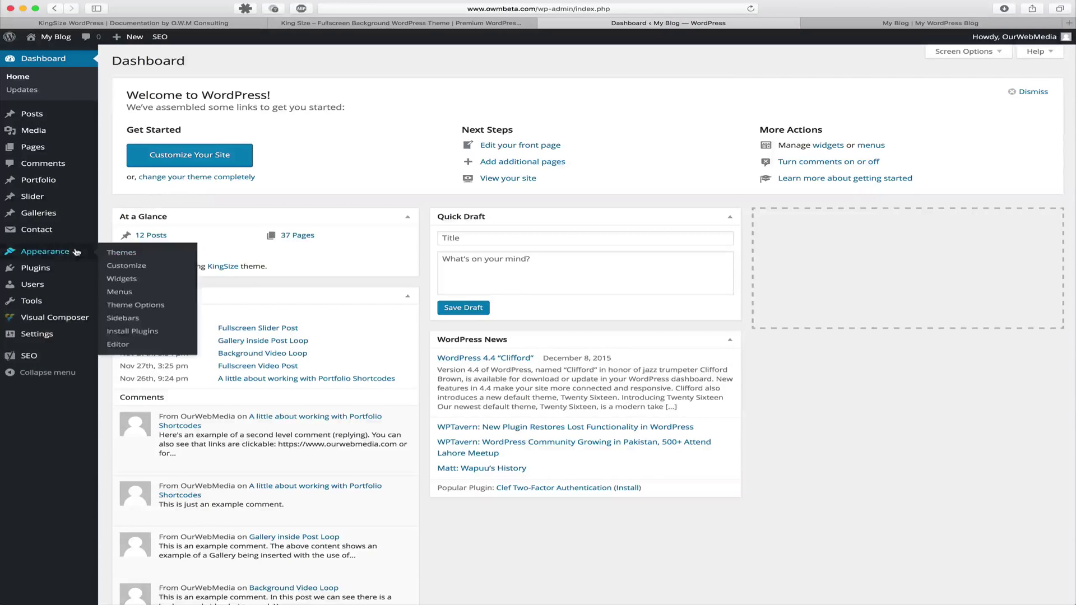
click(156, 307)
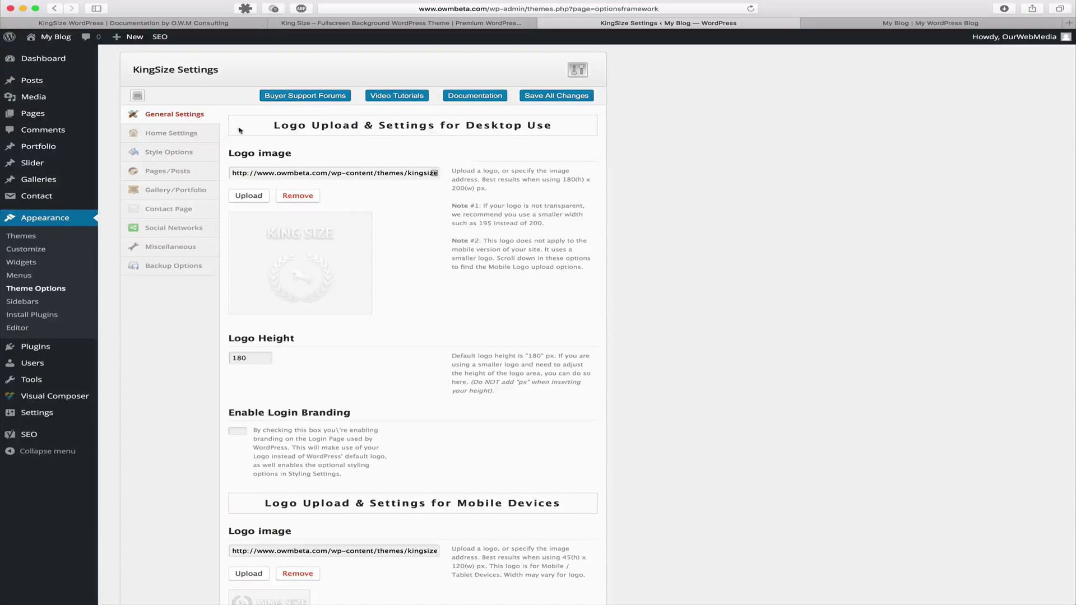
scroll(345, 203, down, 10)
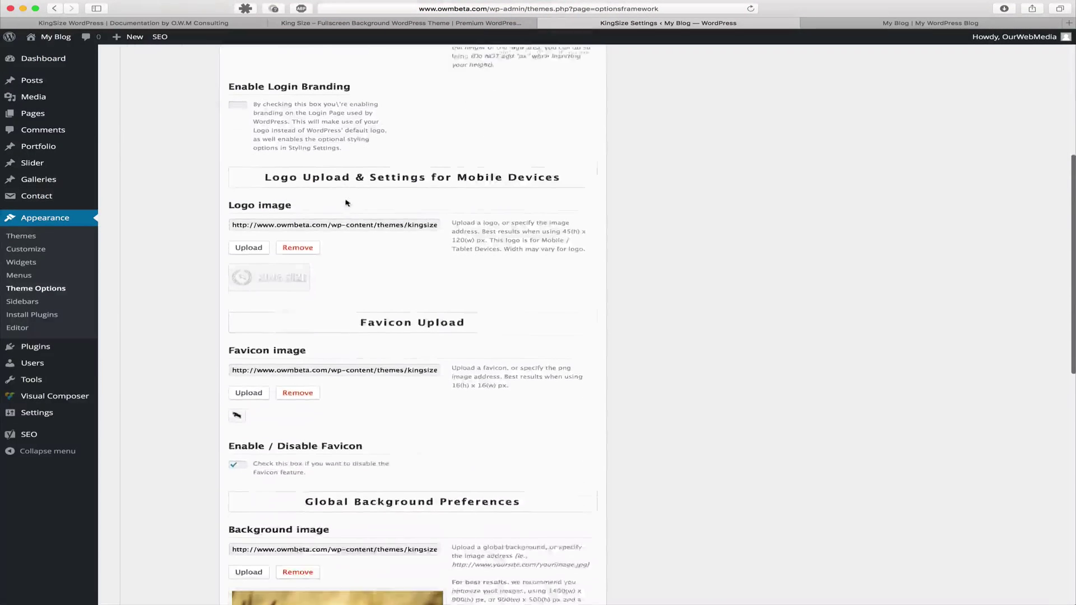
scroll(345, 203, down, 5)
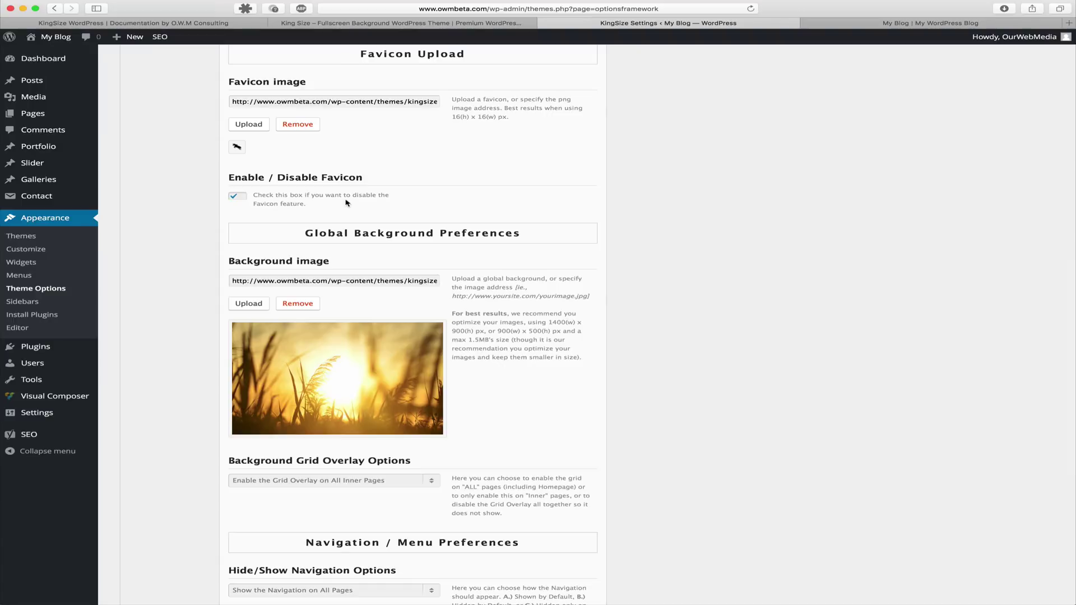
mouse_move(25, 107)
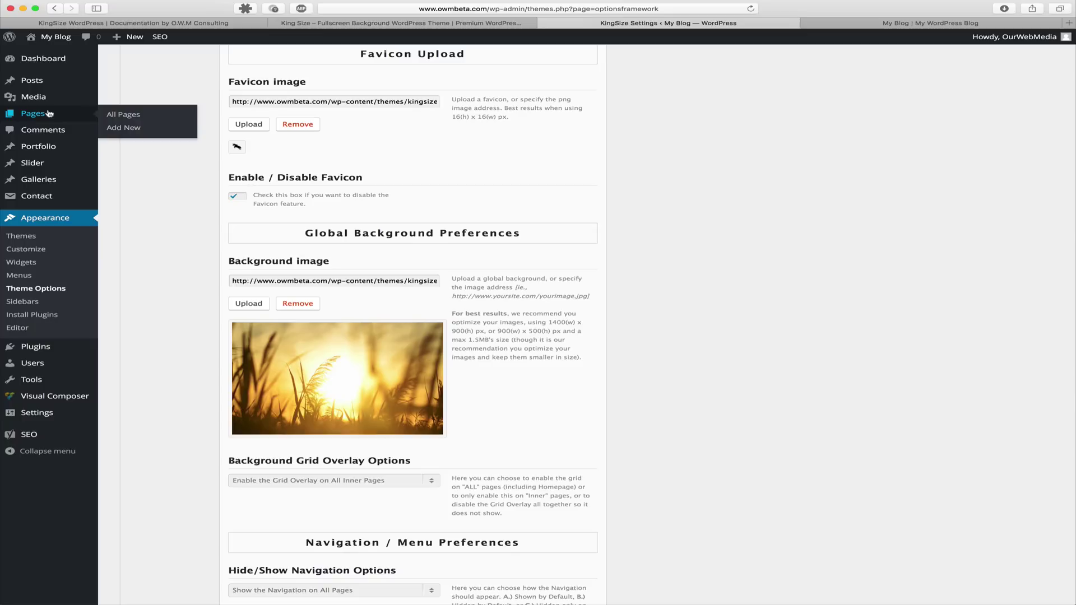
Open the 3 Columns page in the editor from the All Pages list
click(118, 115)
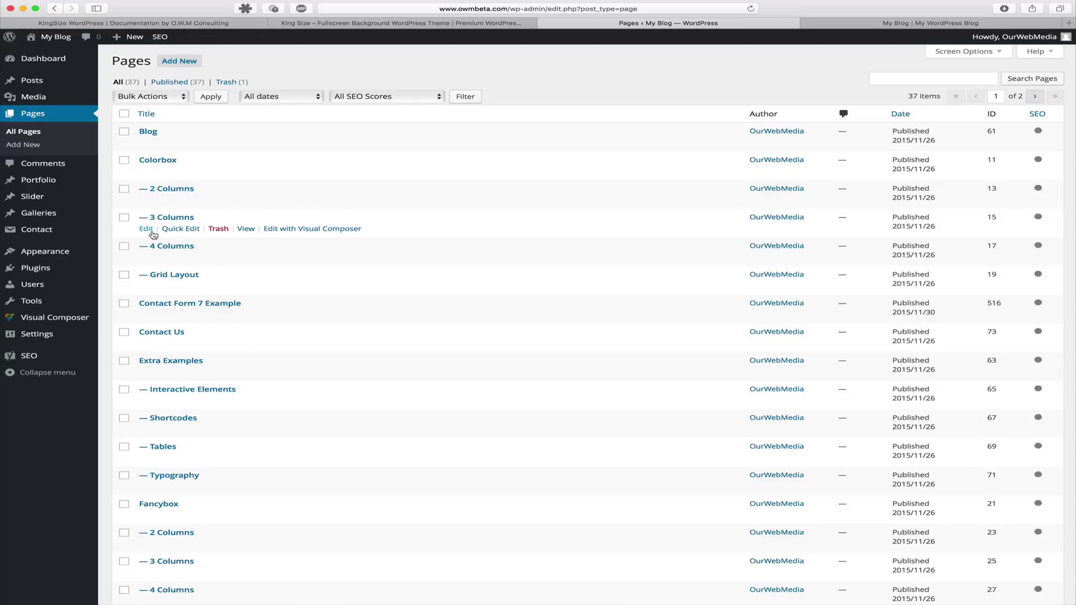
click(148, 230)
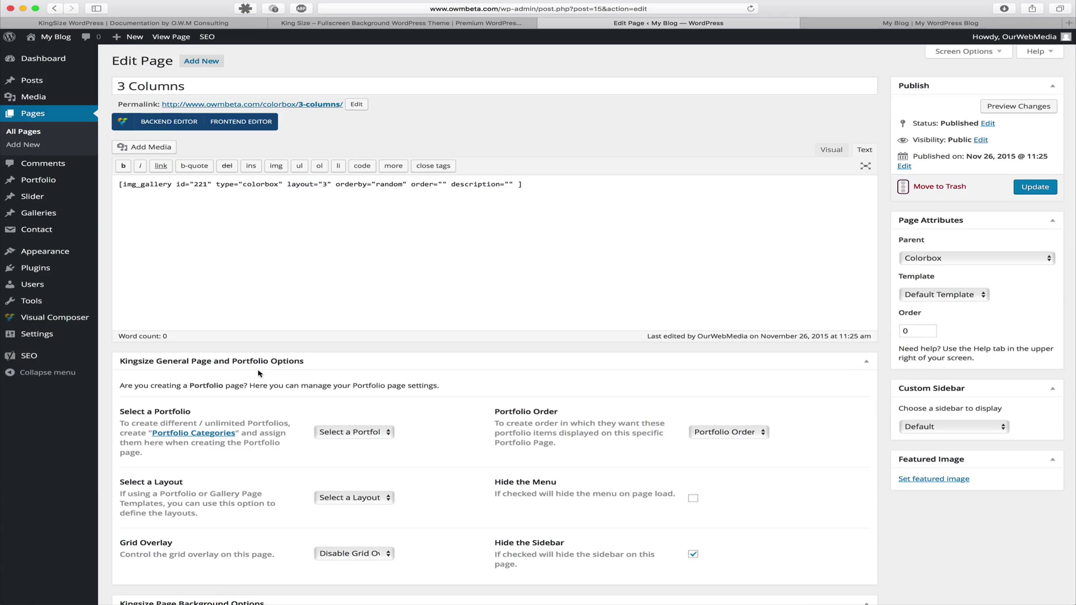
Scroll to the Kingsize Page Background Options and focus the Custom Background field
scroll(261, 375, down, 5)
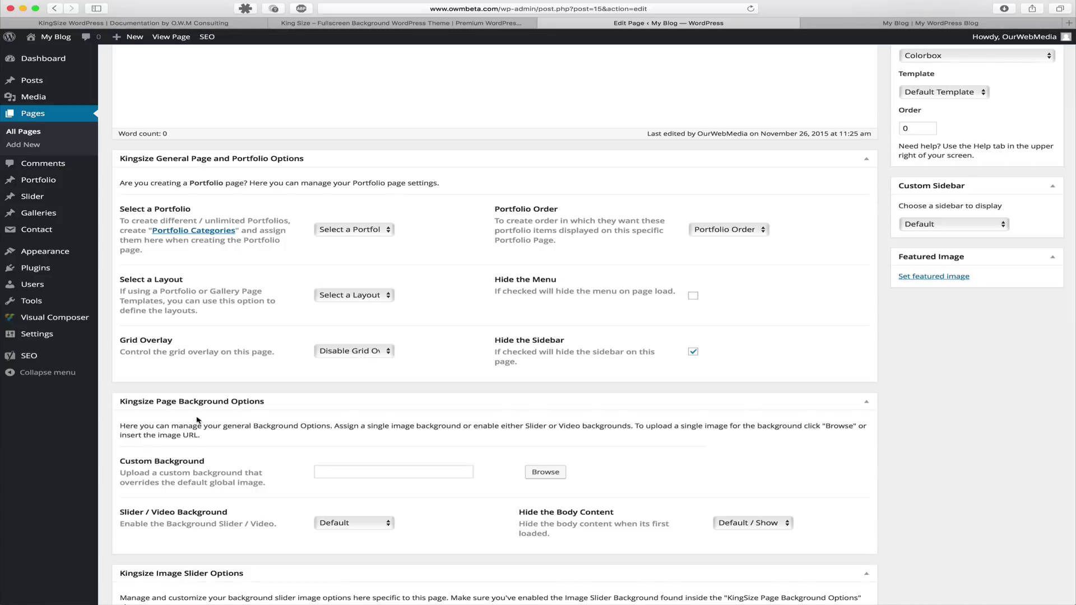
click(334, 470)
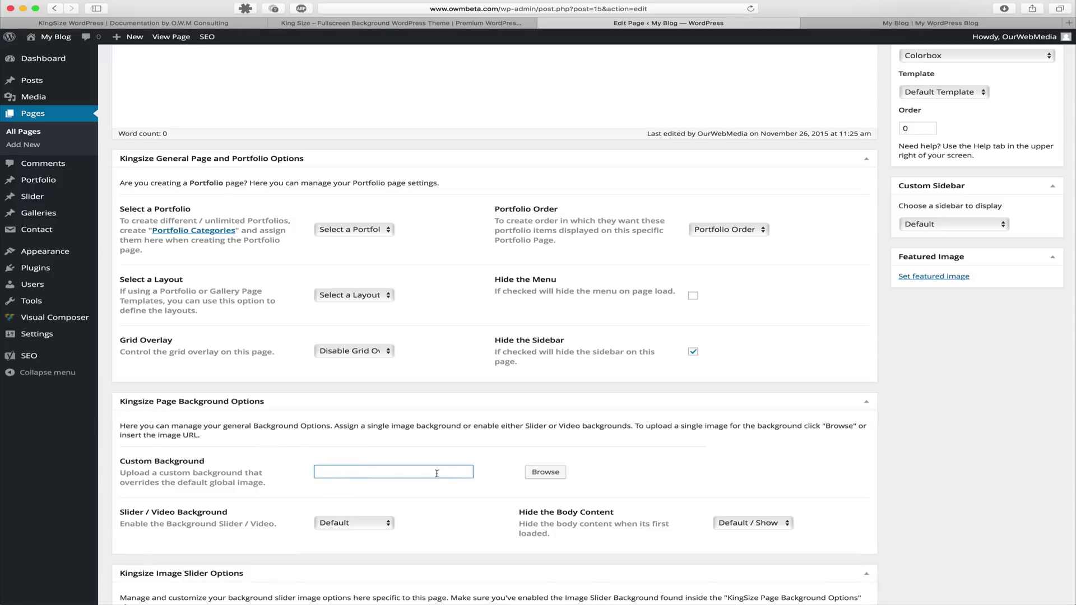
Insert the forest sunset image from the Media Library as the page's custom background
click(529, 472)
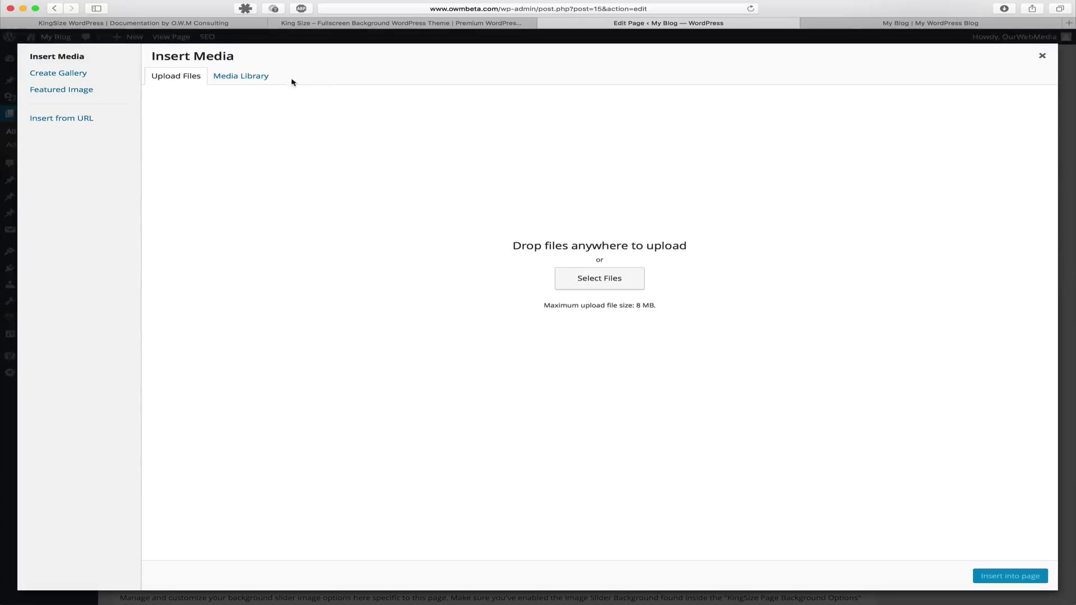
click(264, 78)
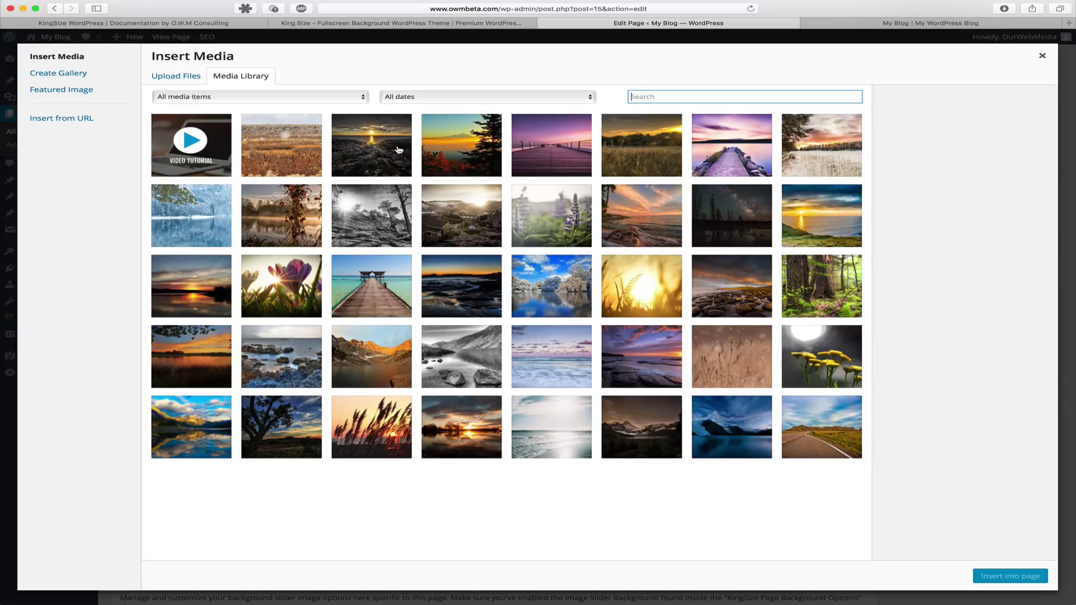
click(192, 80)
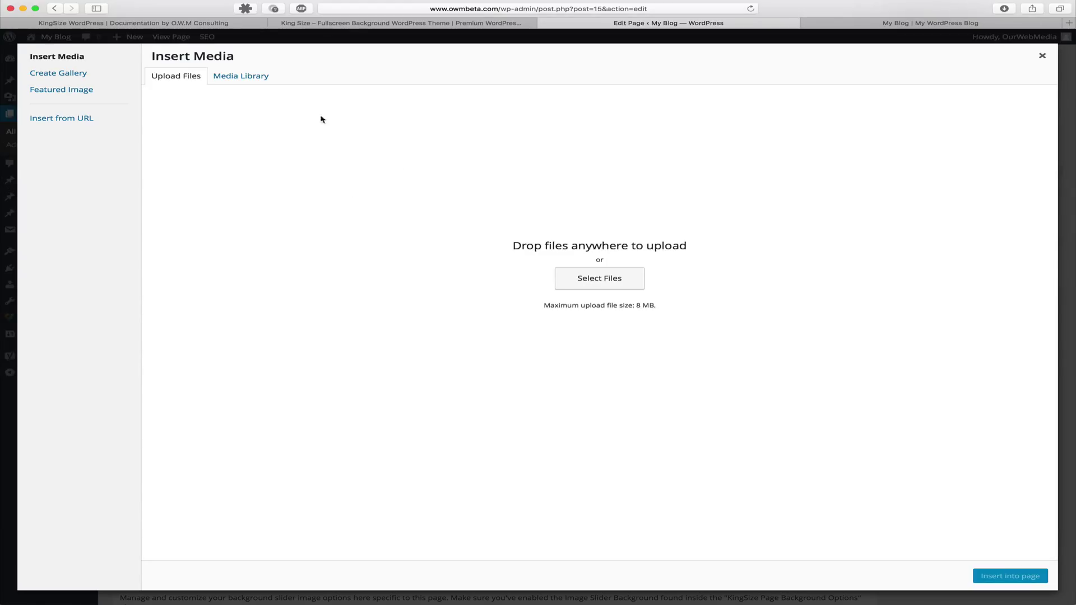
click(241, 76)
click(455, 154)
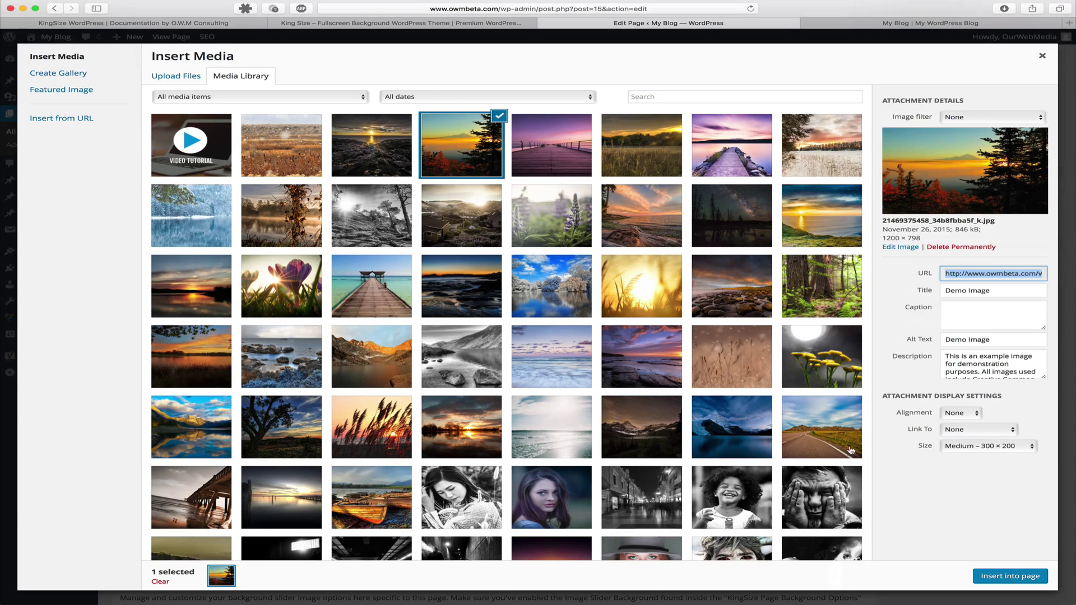
click(1029, 577)
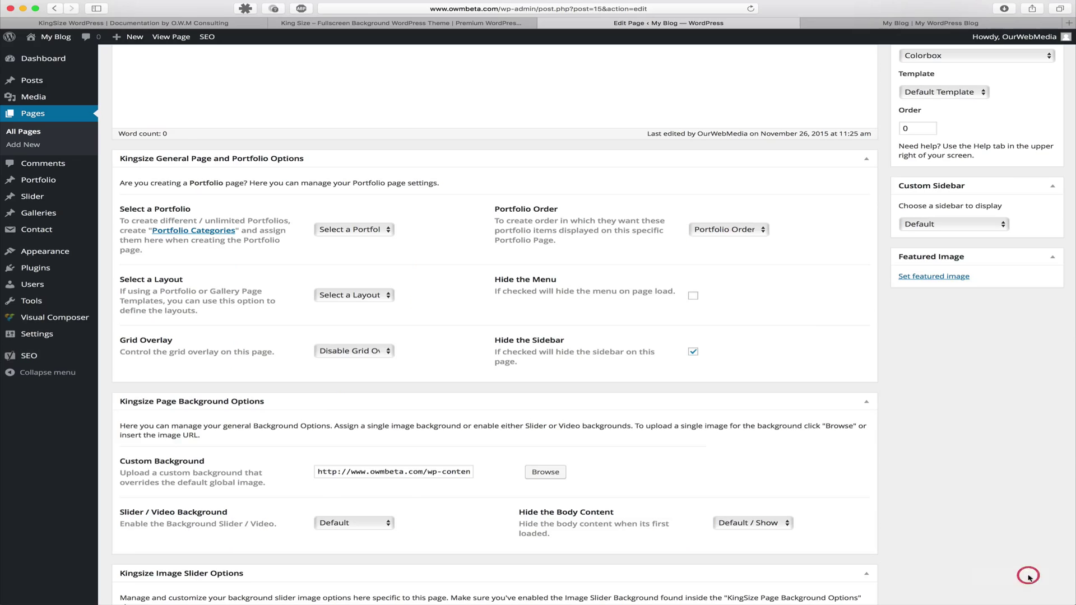
drag(351, 471, 474, 471)
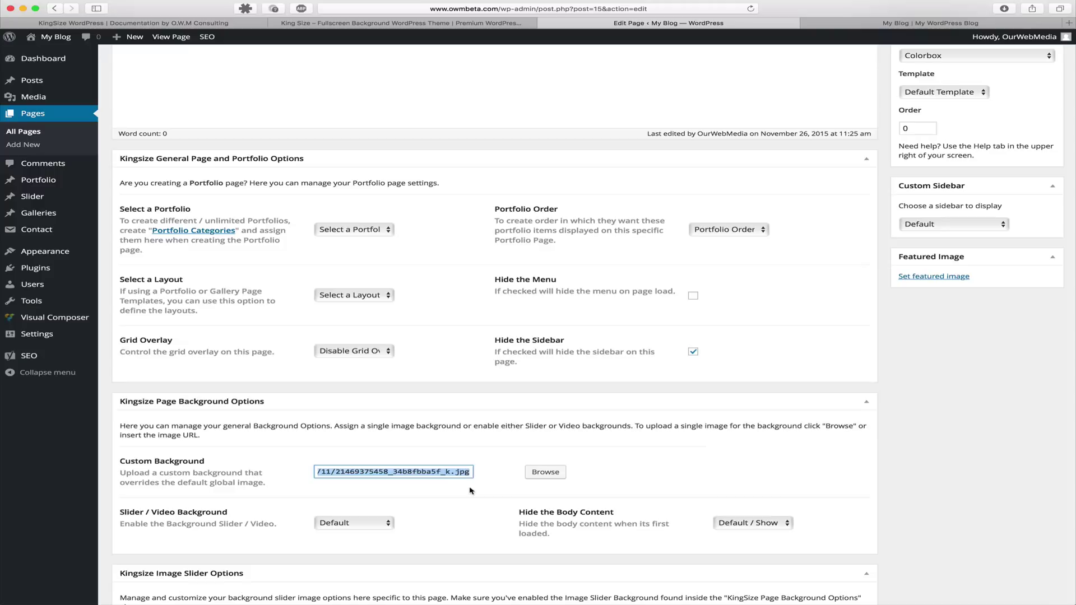
click(470, 491)
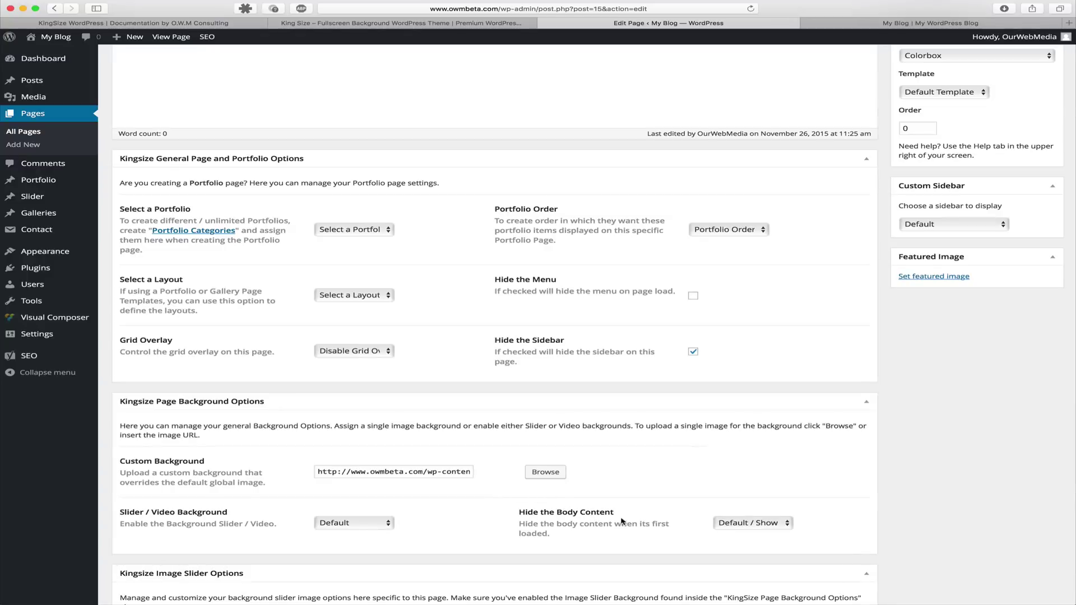
click(738, 523)
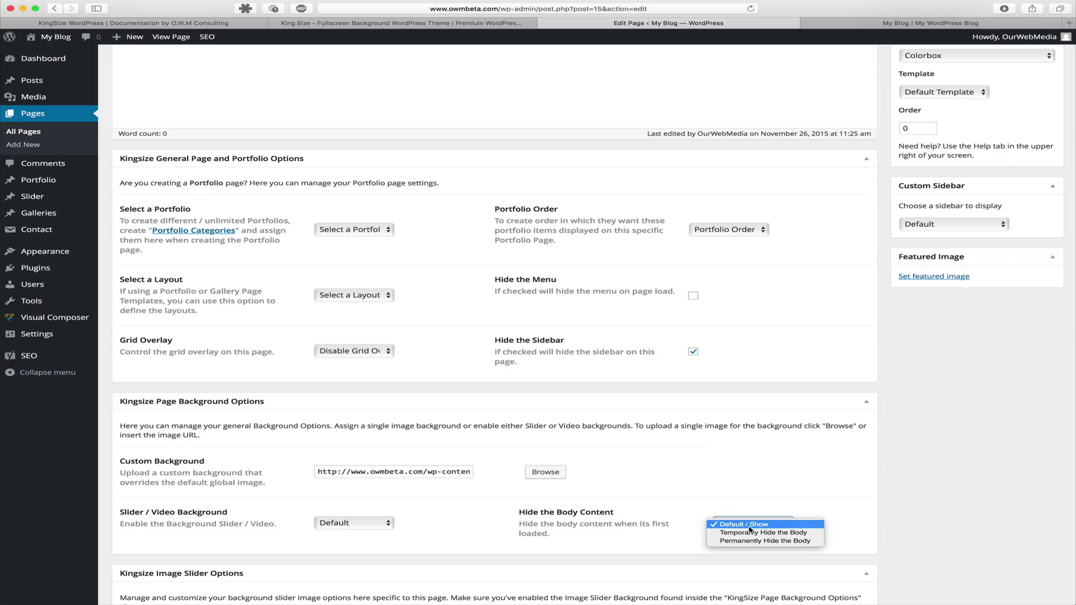
click(773, 503)
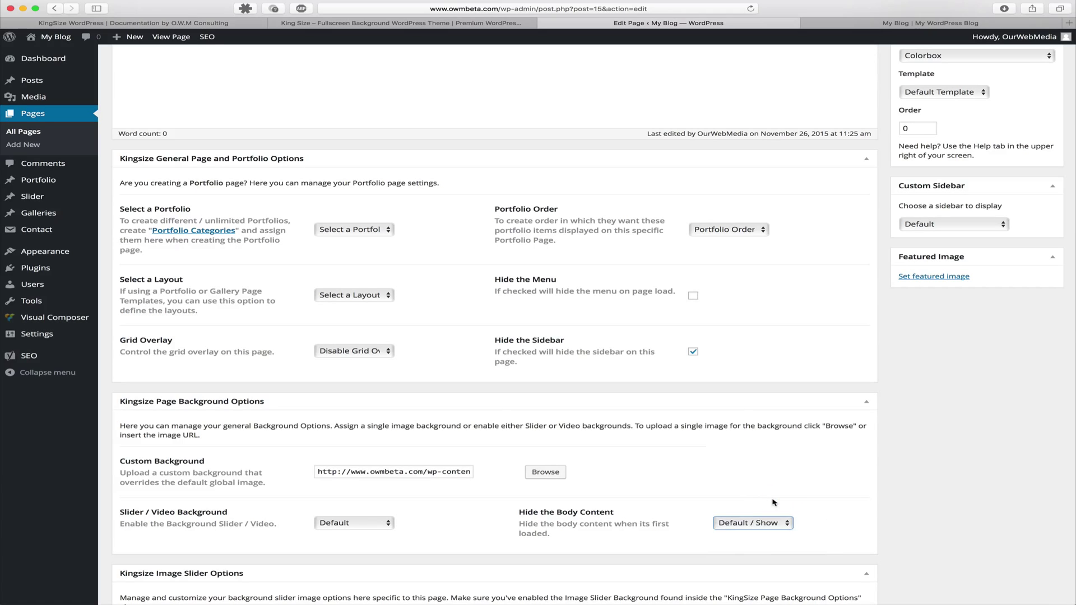
scroll(773, 503, up, 5)
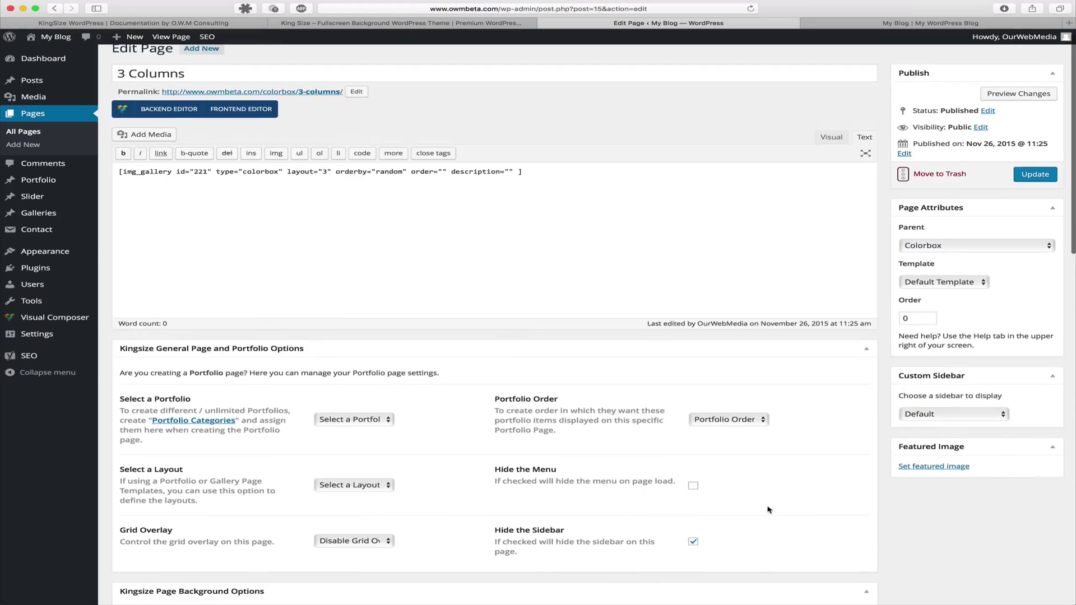
Update the 3 Columns page, check its live sunset background, and return to the editor
scroll(768, 509, up, 2)
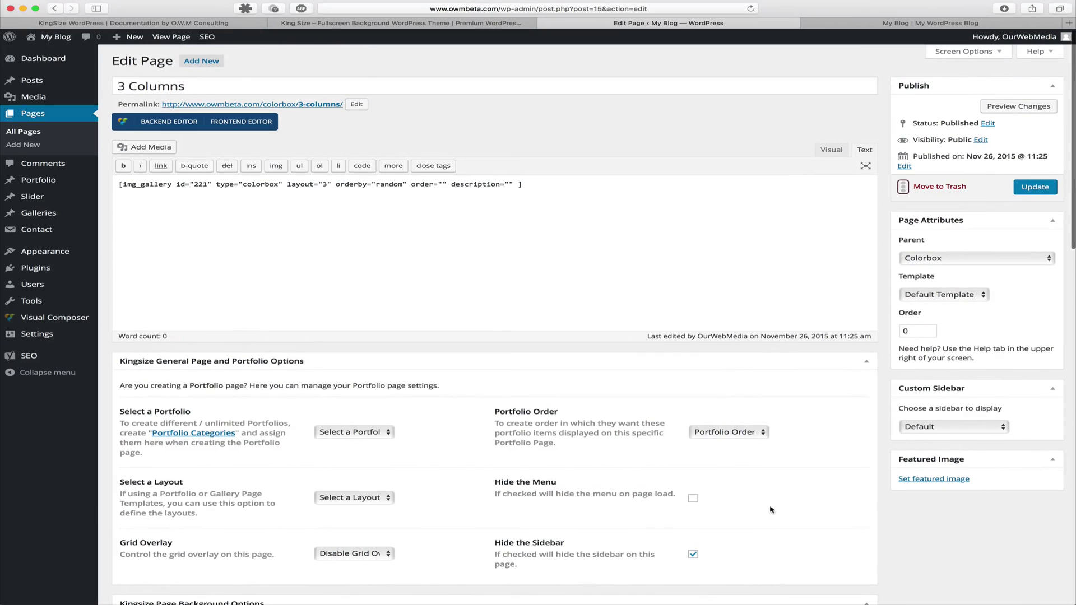
click(1028, 190)
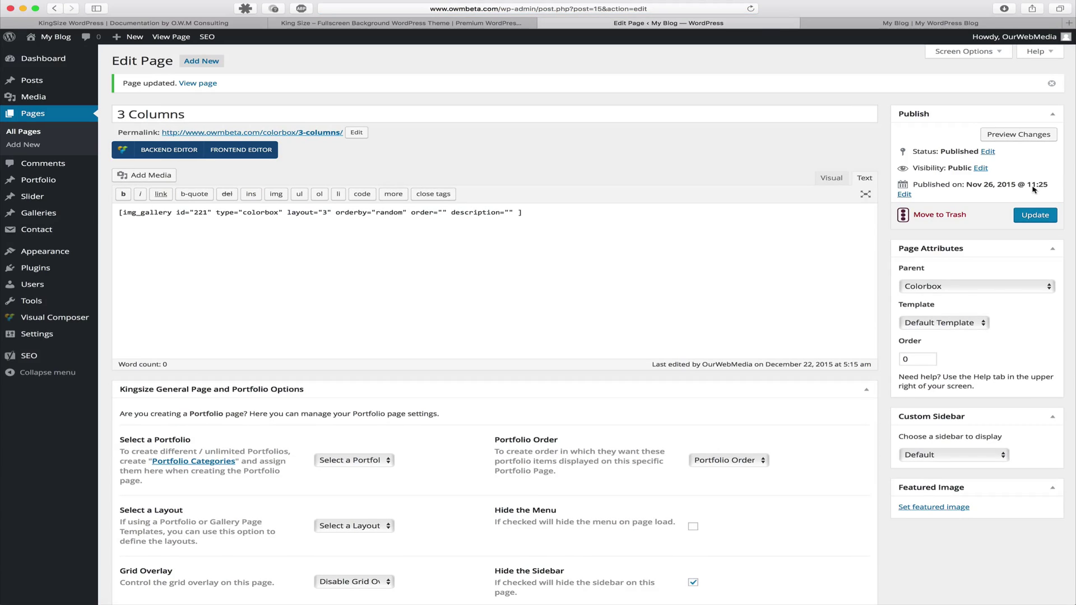
click(246, 132)
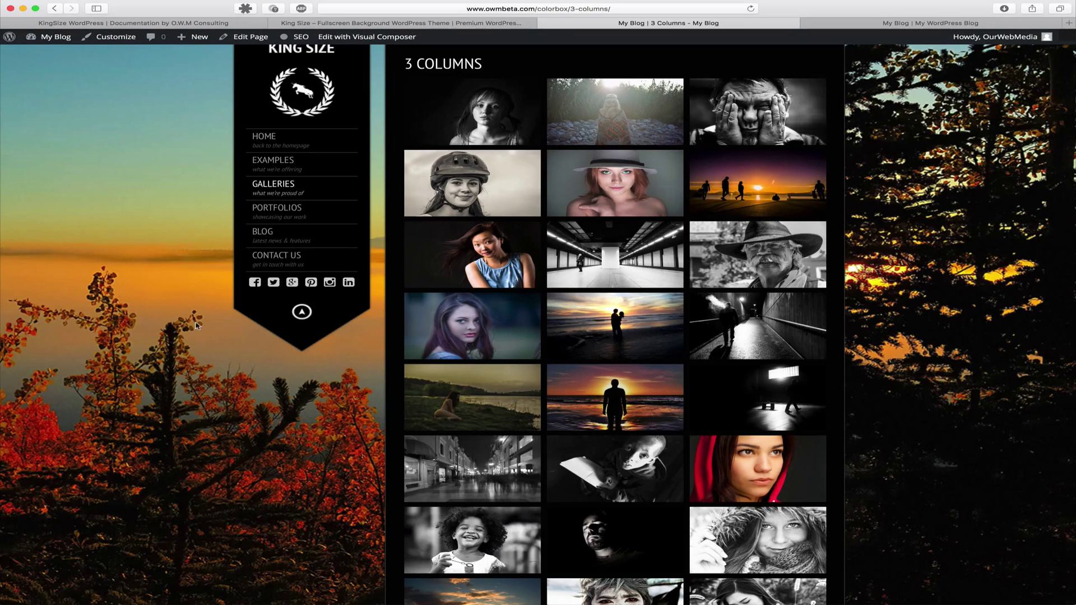
scroll(128, 273, down, 1)
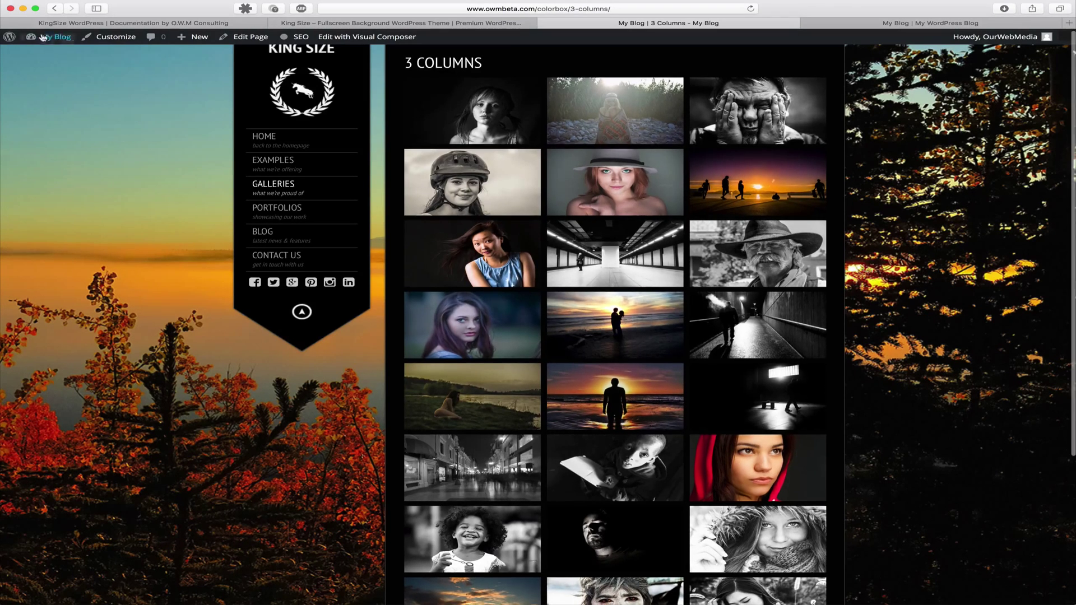
click(53, 8)
scroll(355, 302, down, 4)
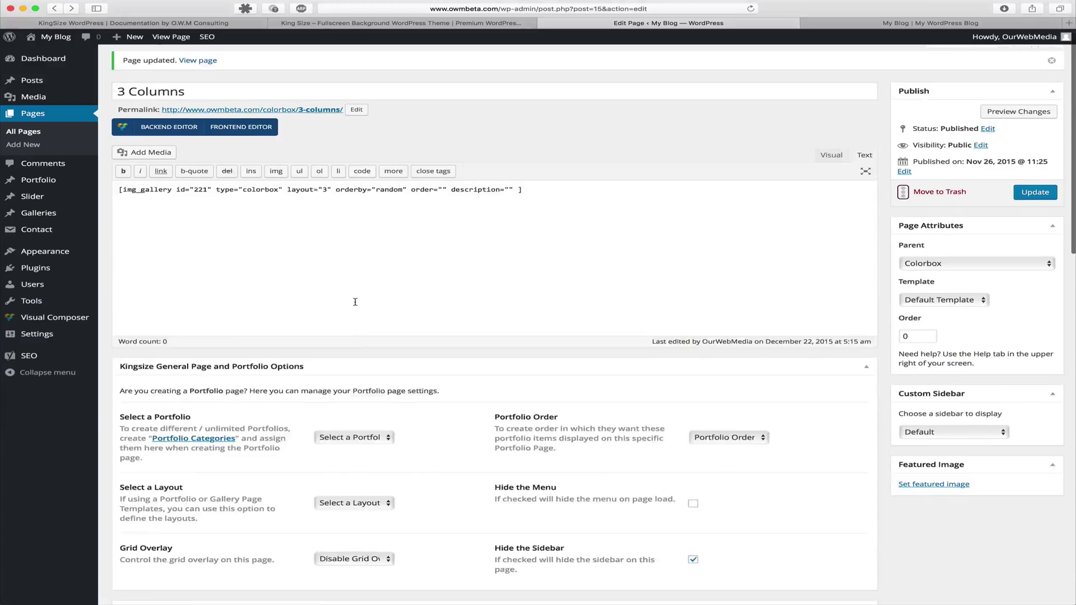
Set Grid Overlay to Enable Grid Overlay on the 3 Columns page and update it
scroll(355, 301, down, 5)
click(354, 359)
click(380, 371)
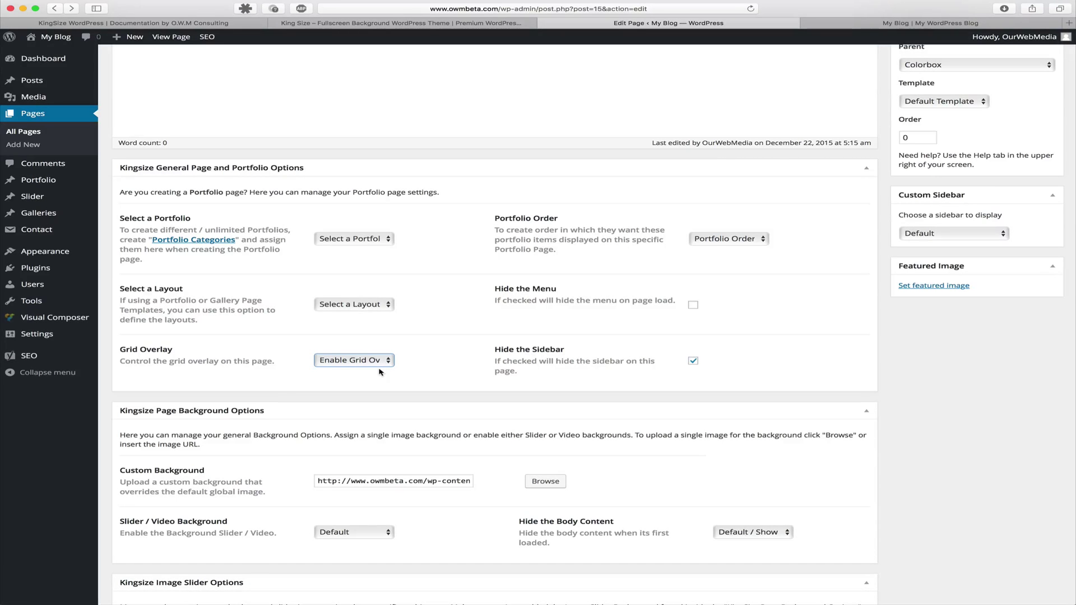
scroll(648, 305, up, 5)
click(1036, 219)
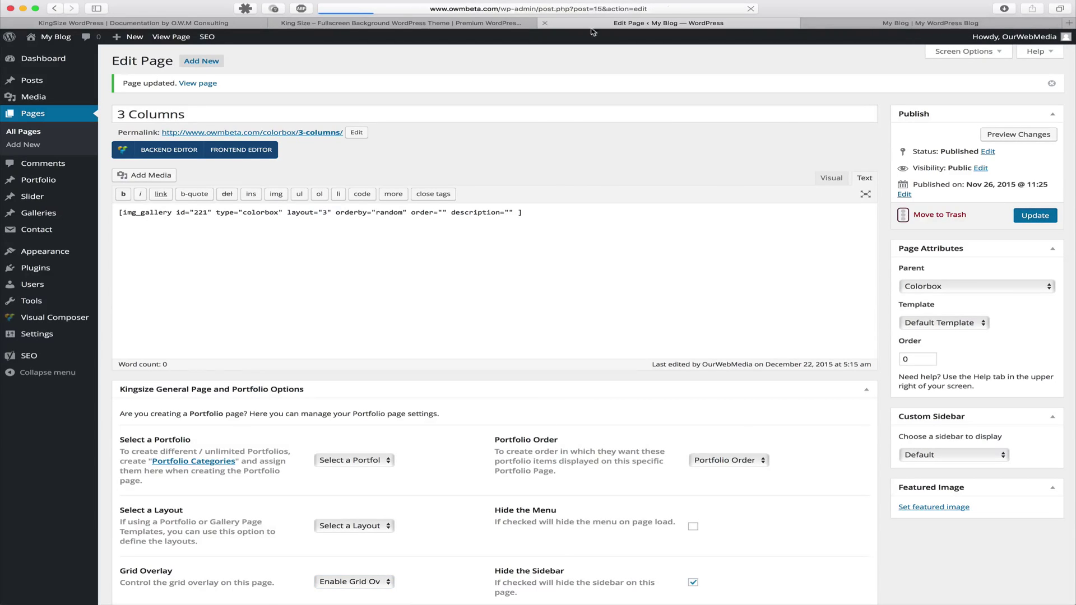
View the live 3 Columns gallery with the grid overlay over the sunset background
click(296, 134)
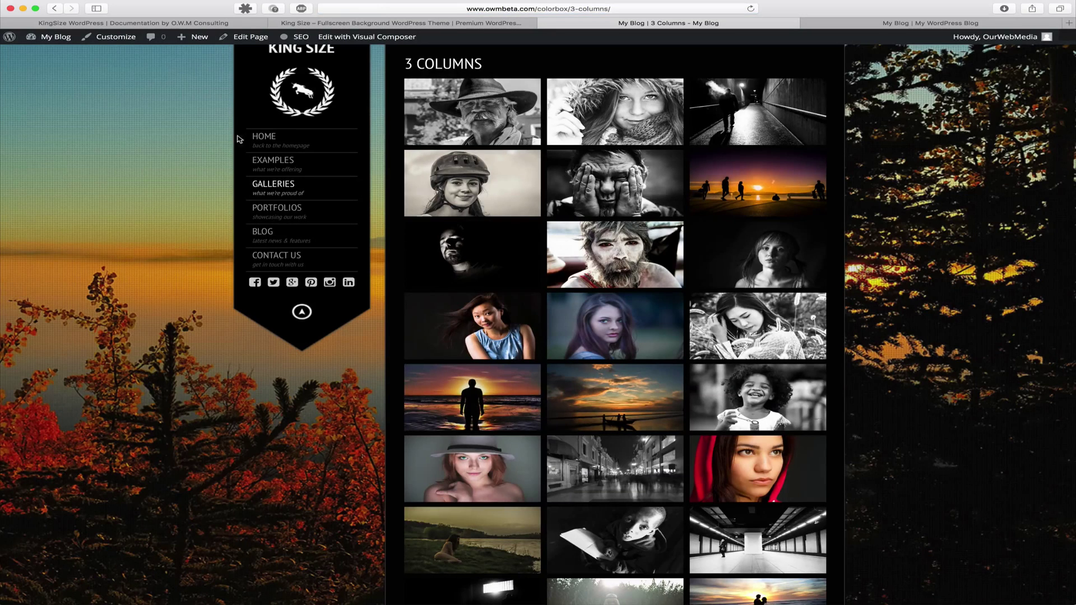